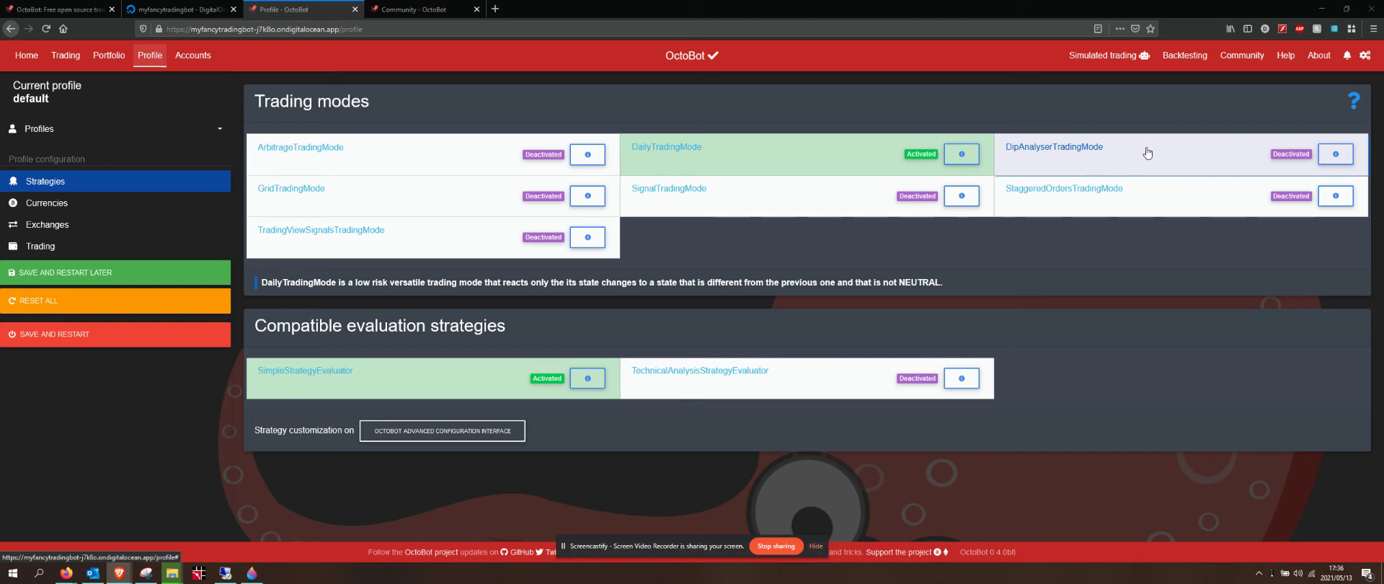
# Step: Activate DipAnalyserTradingMode in the default profile and save the change for a later restart
pyautogui.click(1294, 156)
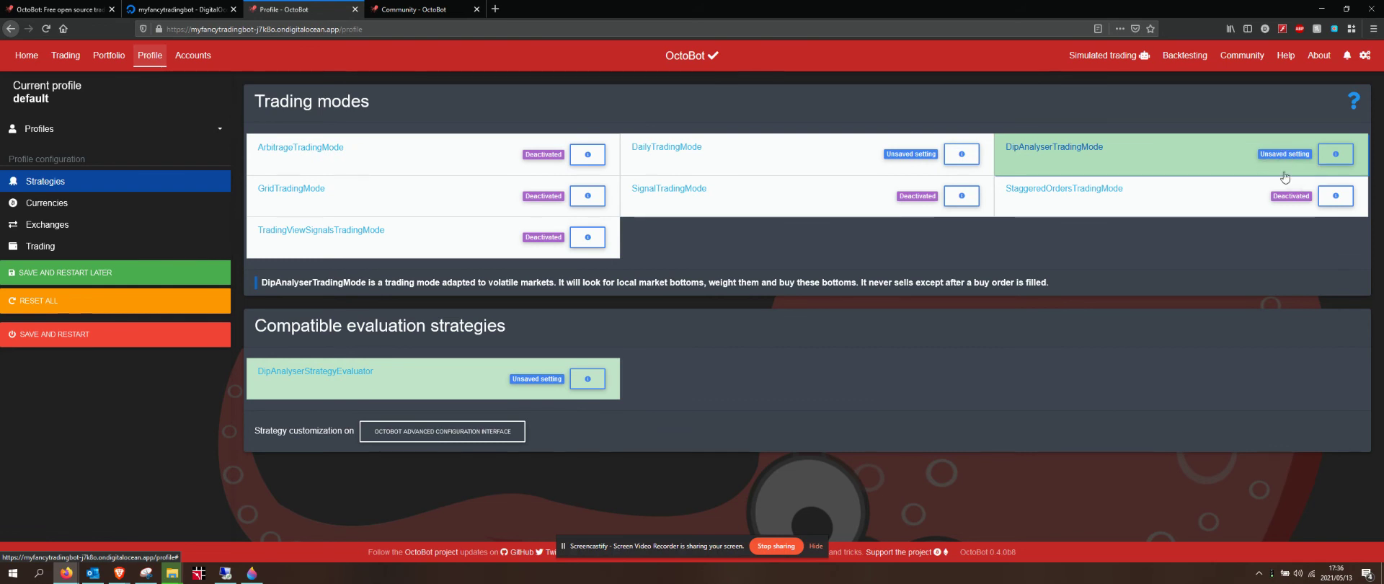
pyautogui.click(88, 277)
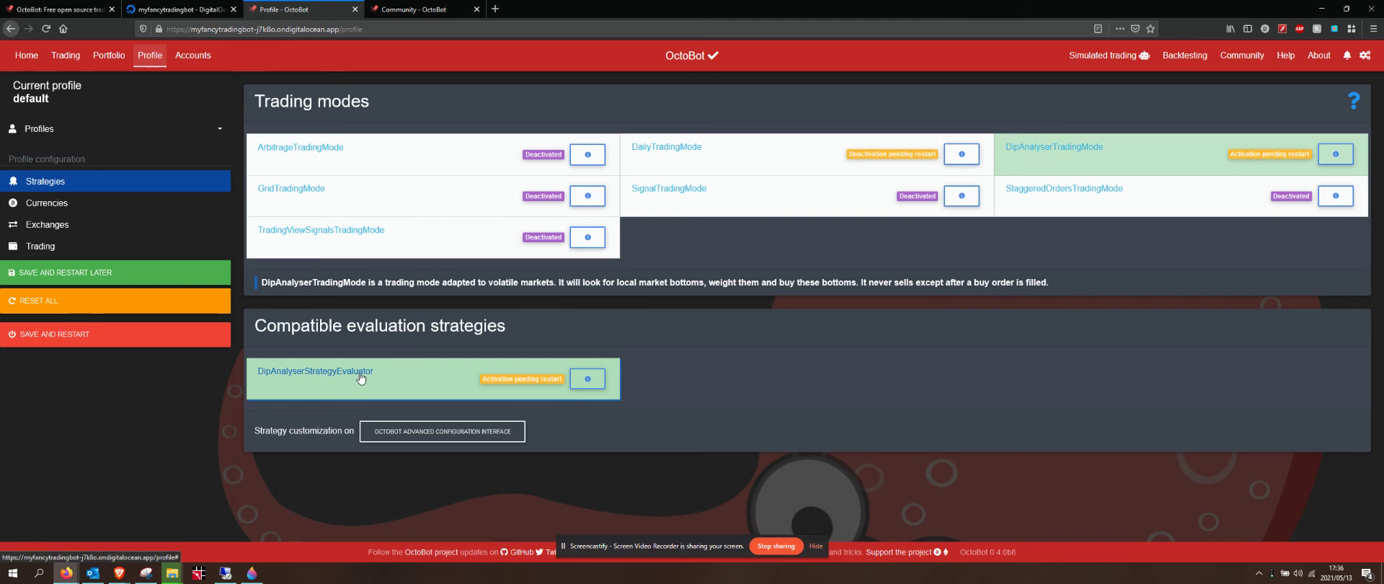
pyautogui.click(360, 378)
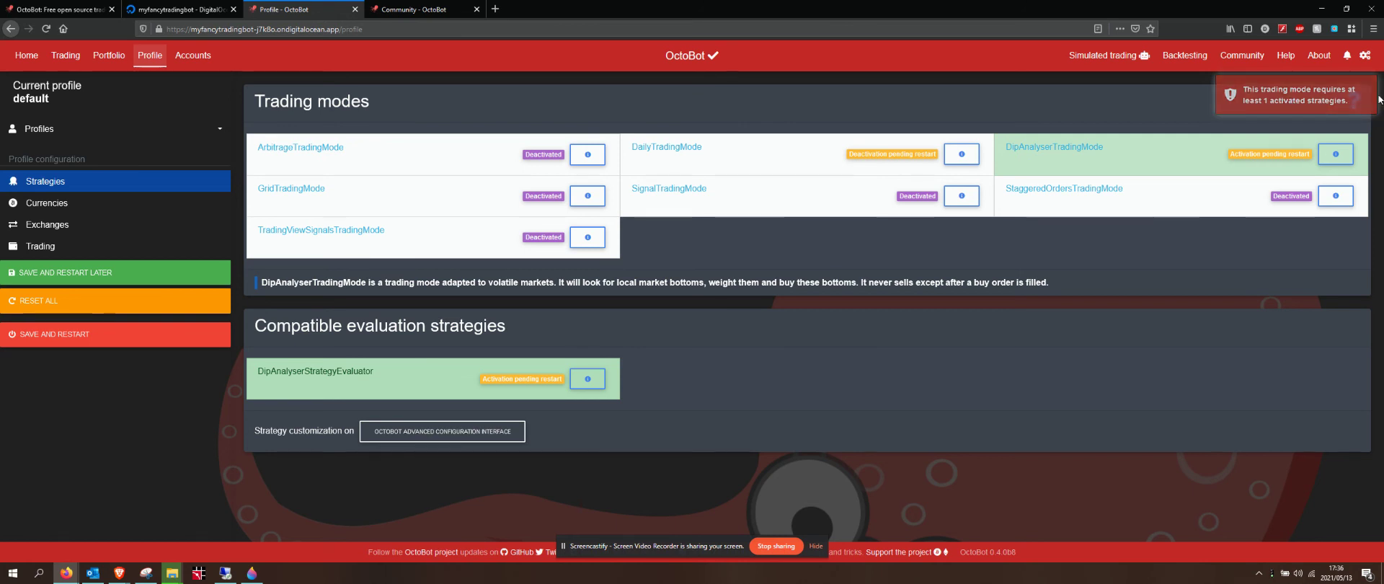
# Step: Examine the Klinger oscillator evaluator used by DipAnalyserStrategyEvaluator and check the event logs
pyautogui.click(592, 383)
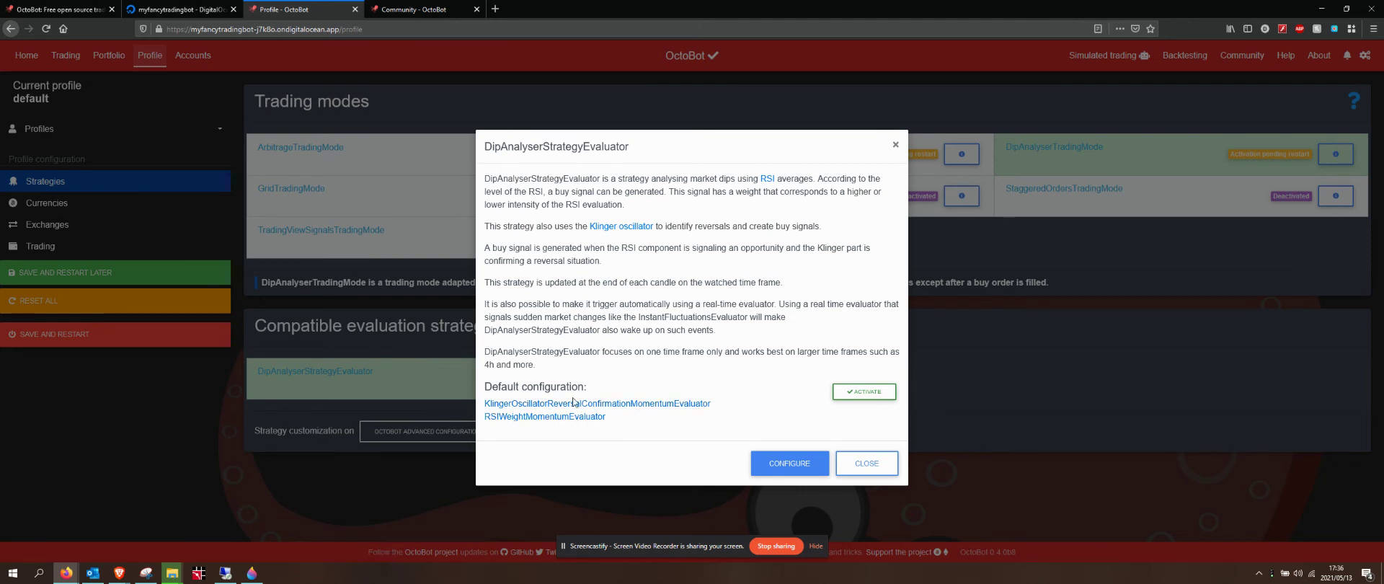
pyautogui.click(574, 403)
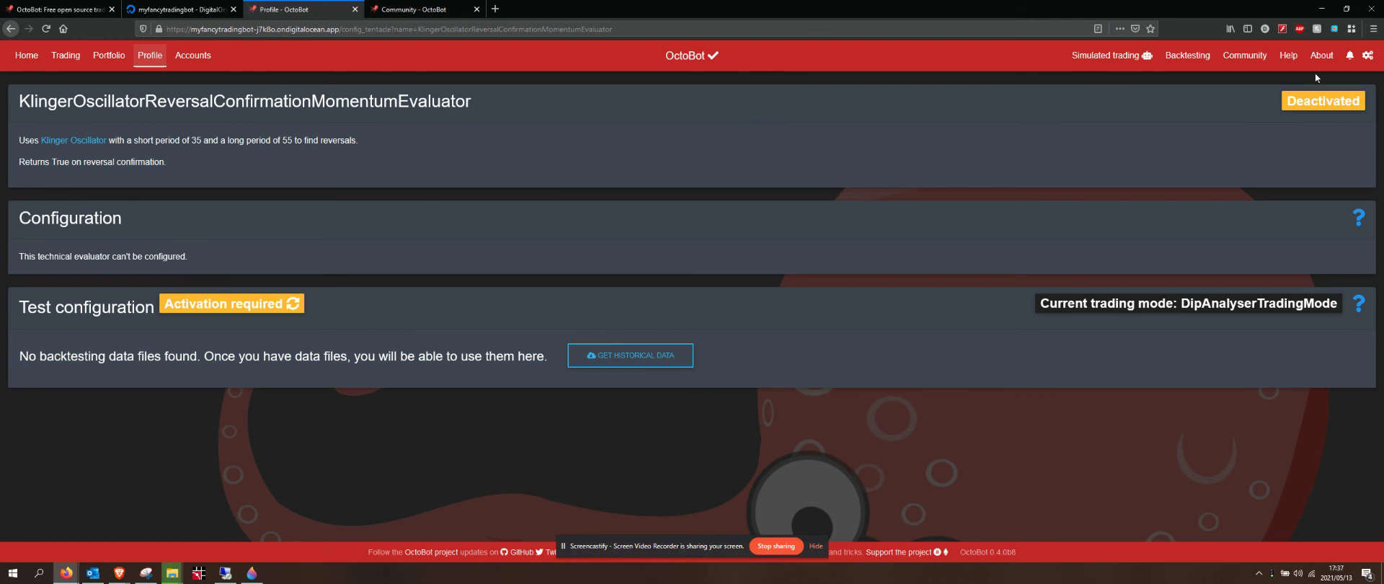
pyautogui.click(1349, 58)
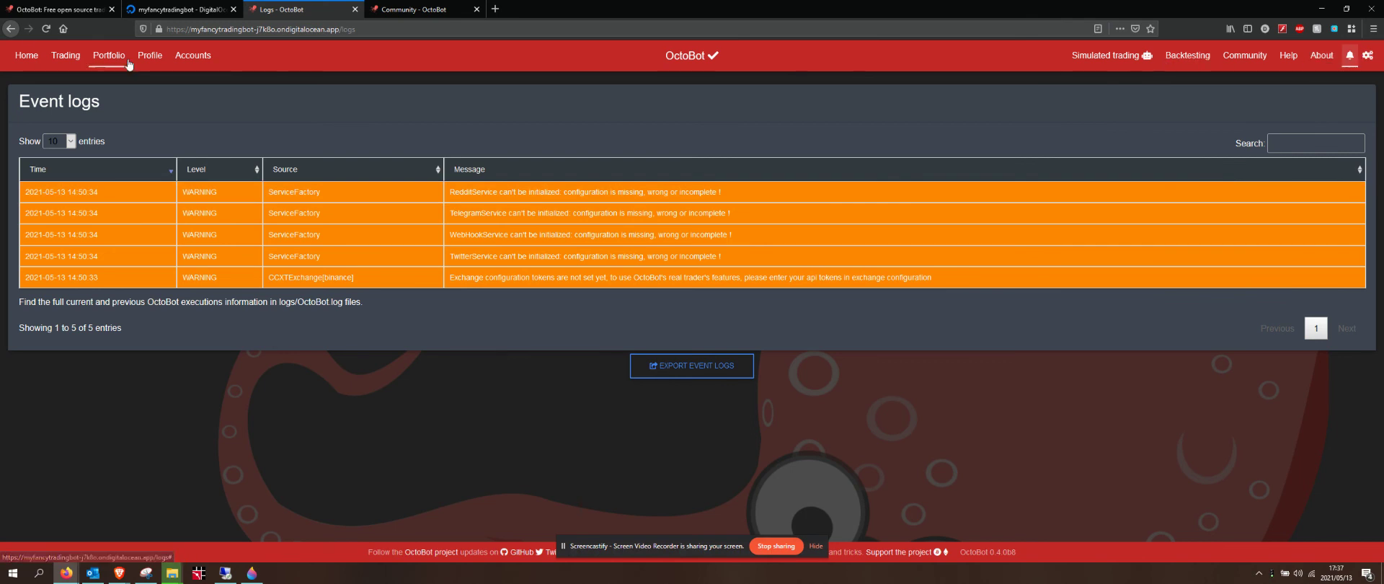
# Step: Save the default profile, restart OctoBot, and reload the profile page
pyautogui.click(160, 60)
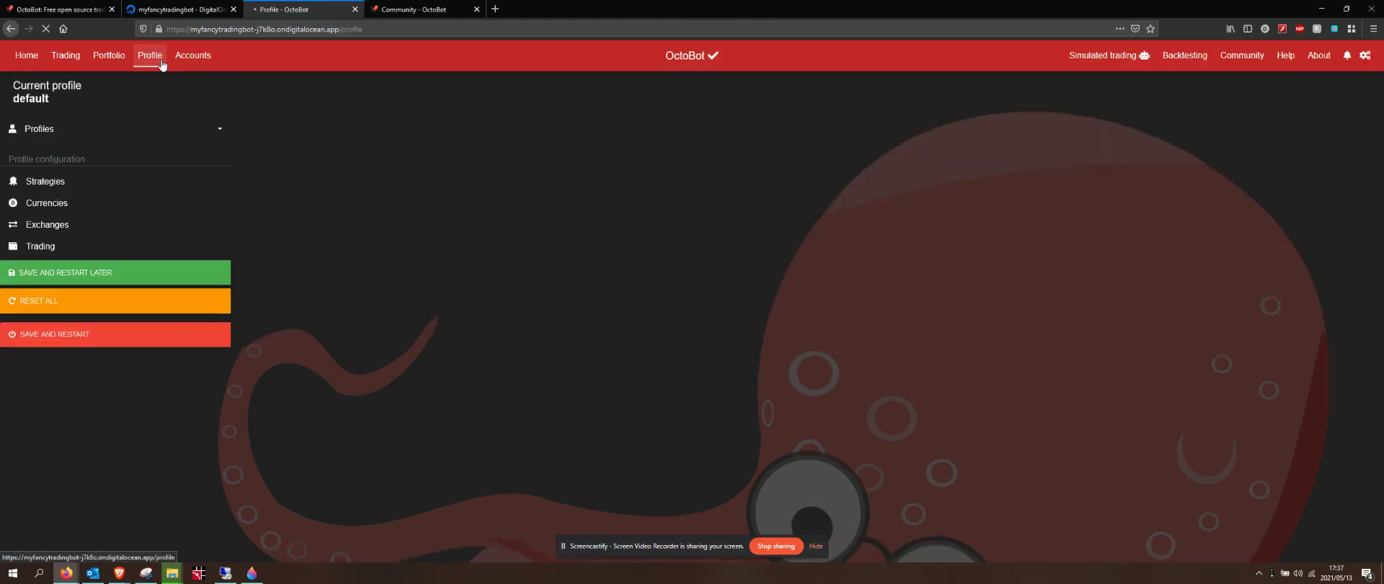
pyautogui.click(75, 340)
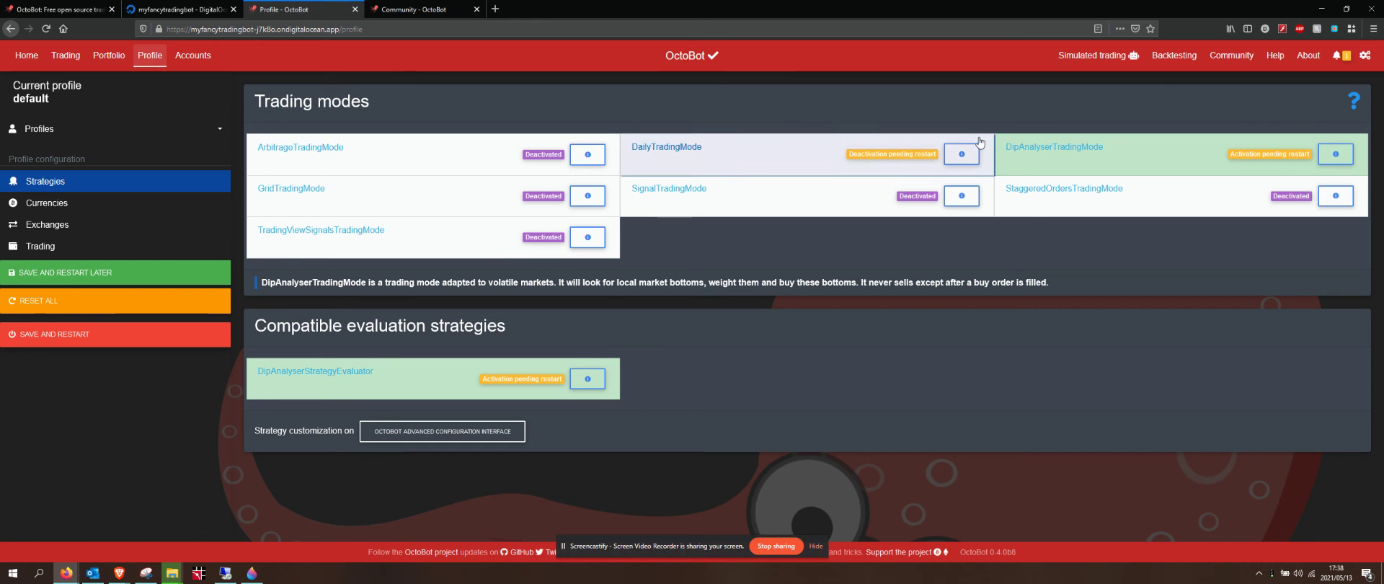
pyautogui.click(50, 29)
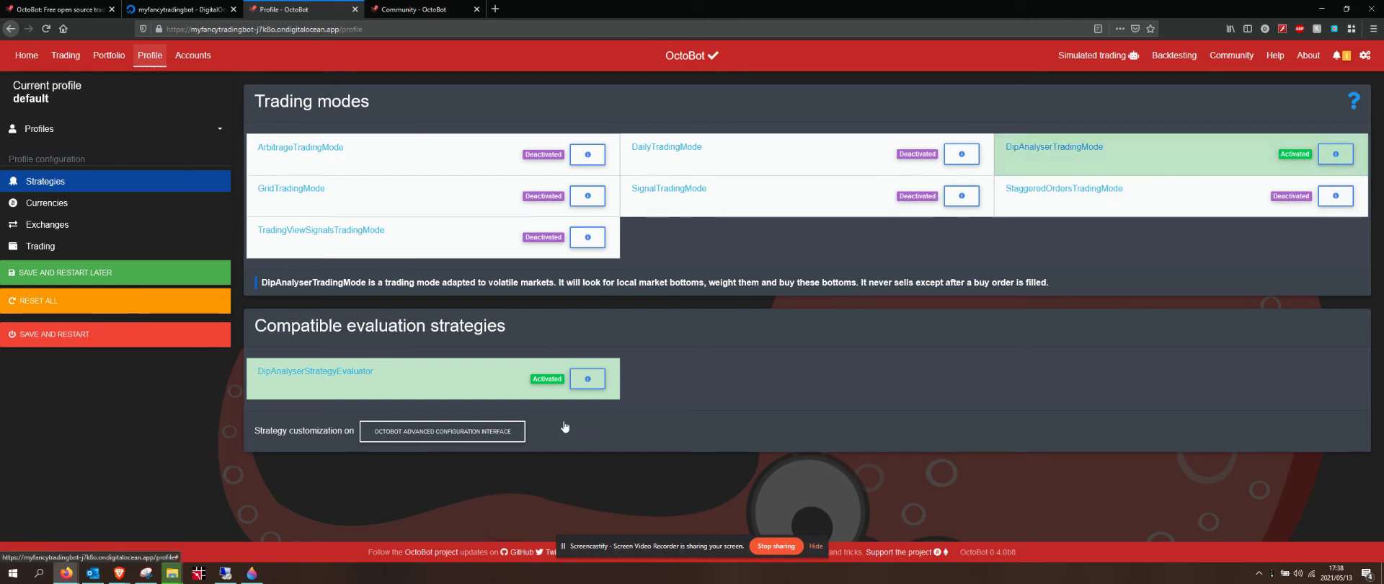
# Step: Activate the default evaluators of DipAnalyserStrategyEvaluator, check the Klinger evaluator's page, and return to the profile strategies
pyautogui.click(594, 384)
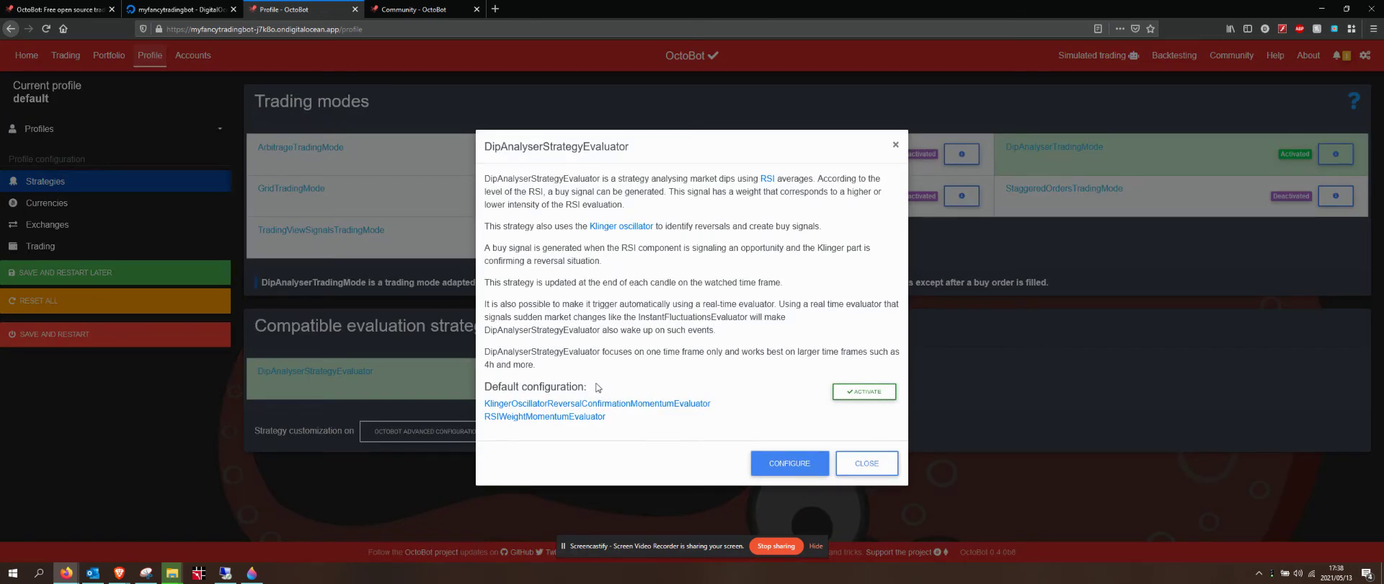
pyautogui.click(871, 395)
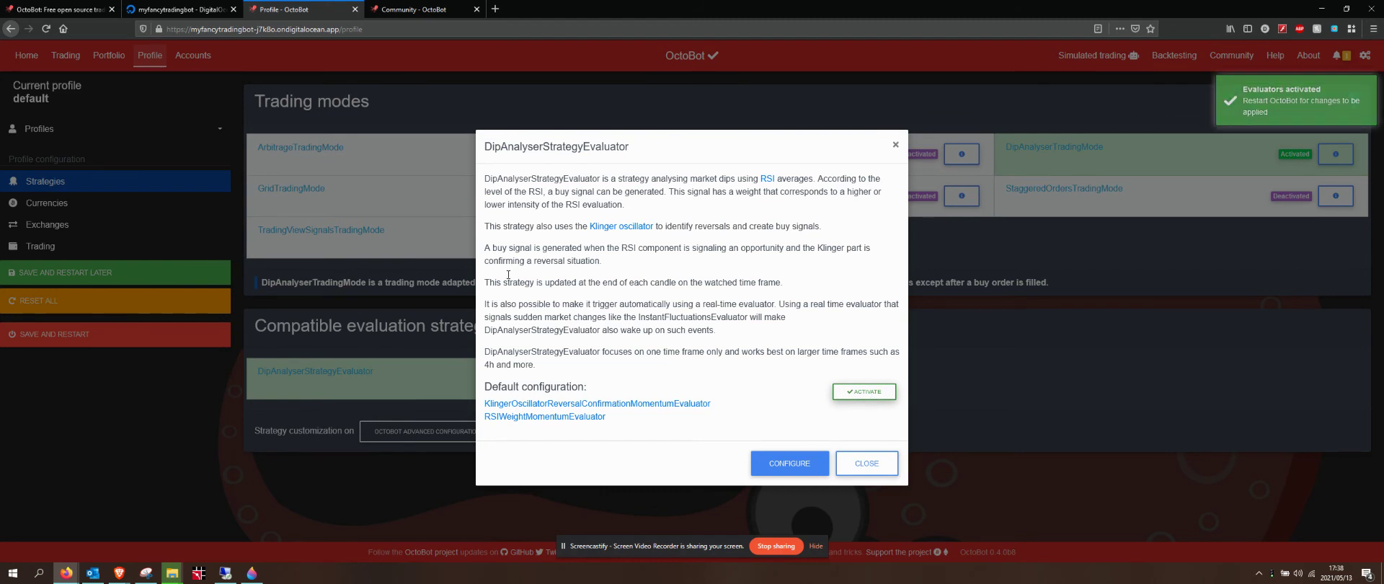
pyautogui.click(582, 397)
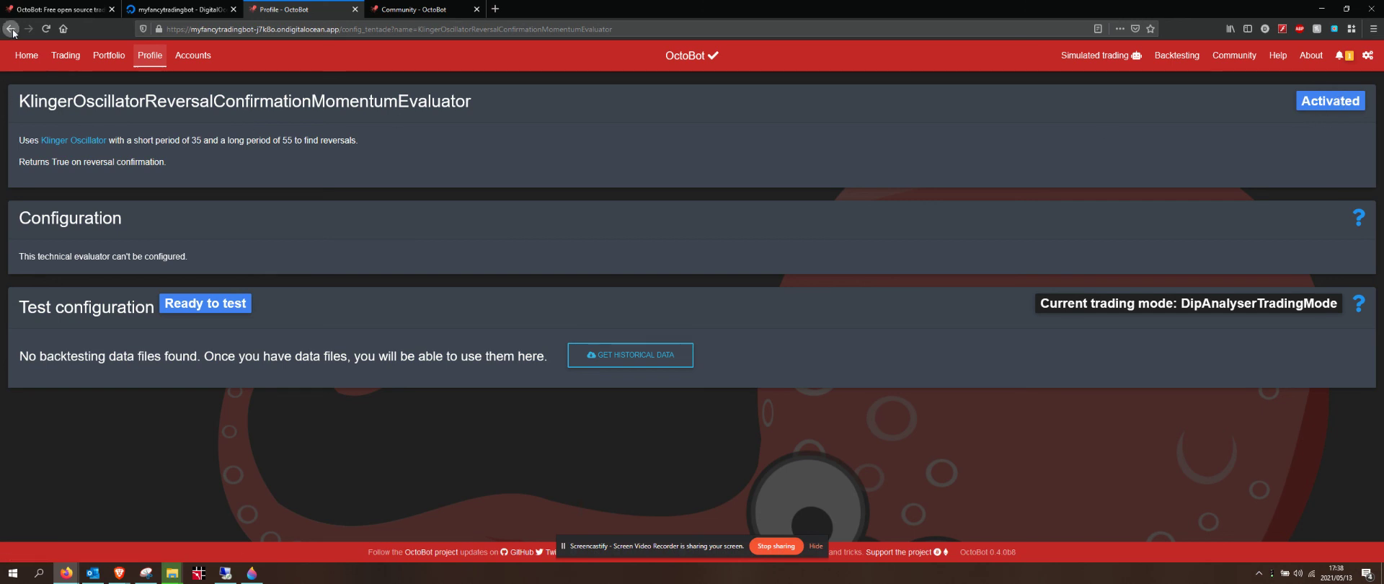
pyautogui.click(45, 29)
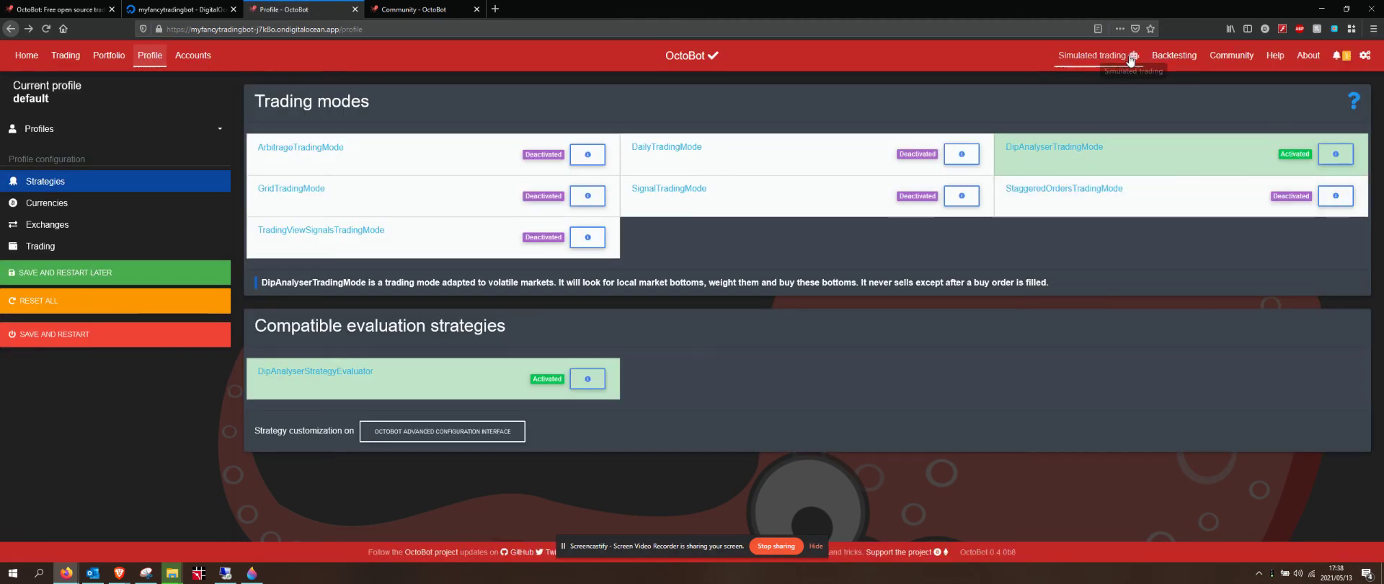
# Step: Open the DipAnalyserStrategyEvaluator configuration from the DipAnalyserTradingMode details
pyautogui.click(1074, 152)
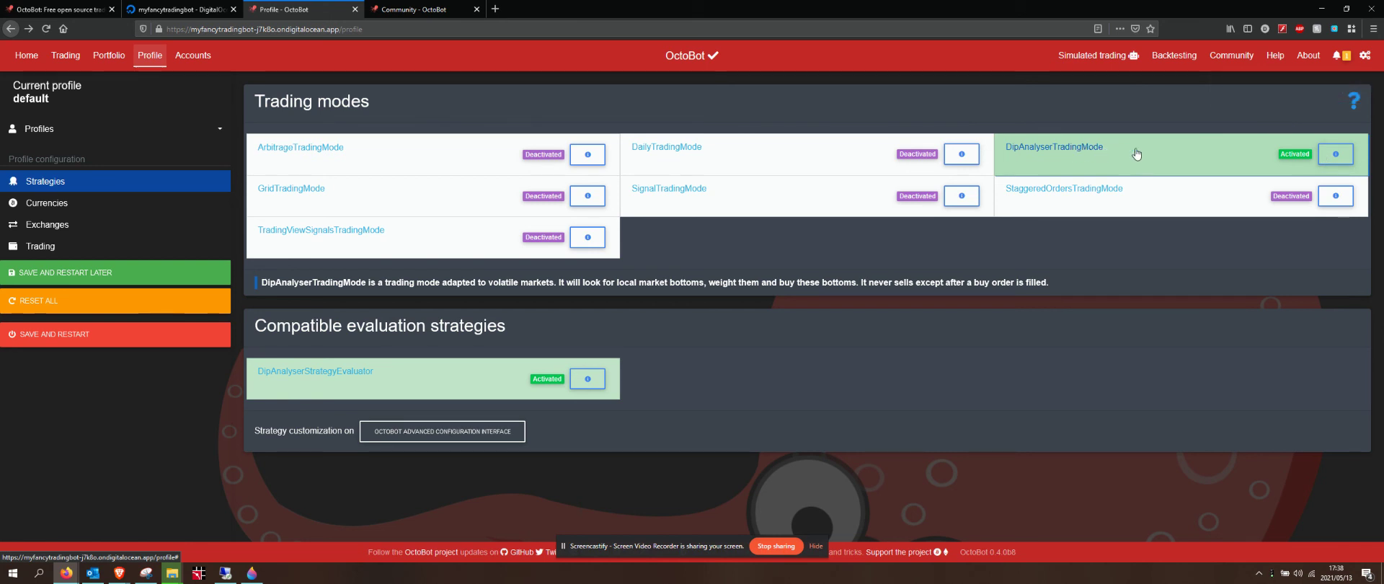
pyautogui.click(1074, 152)
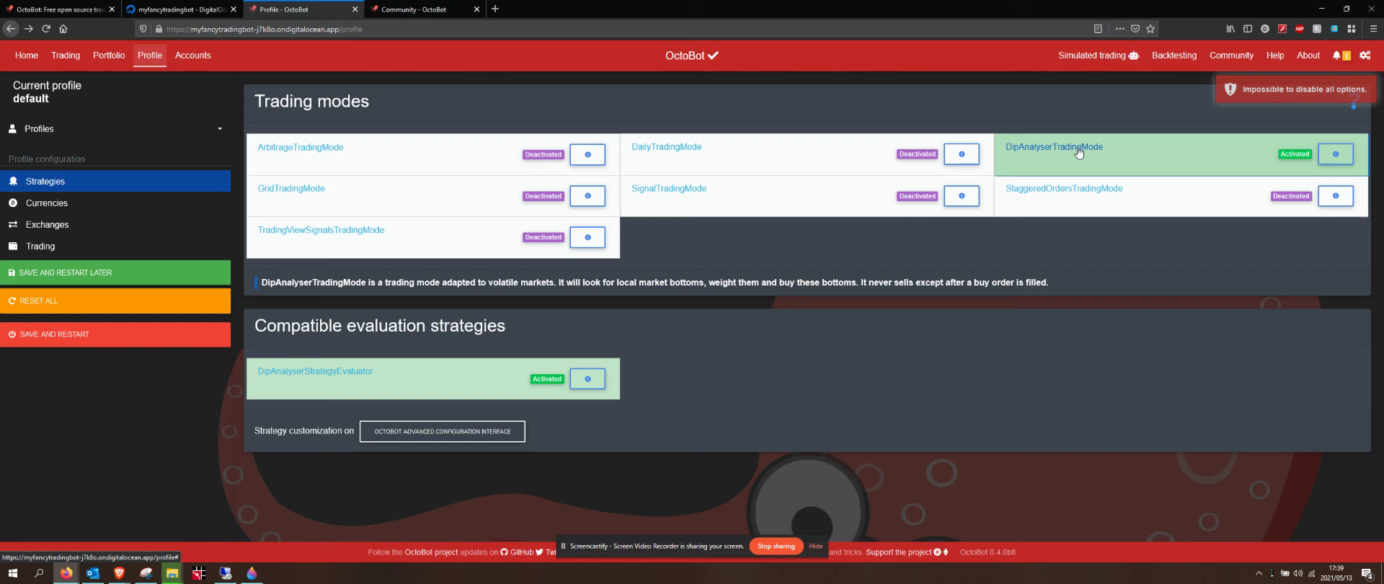
pyautogui.click(1340, 160)
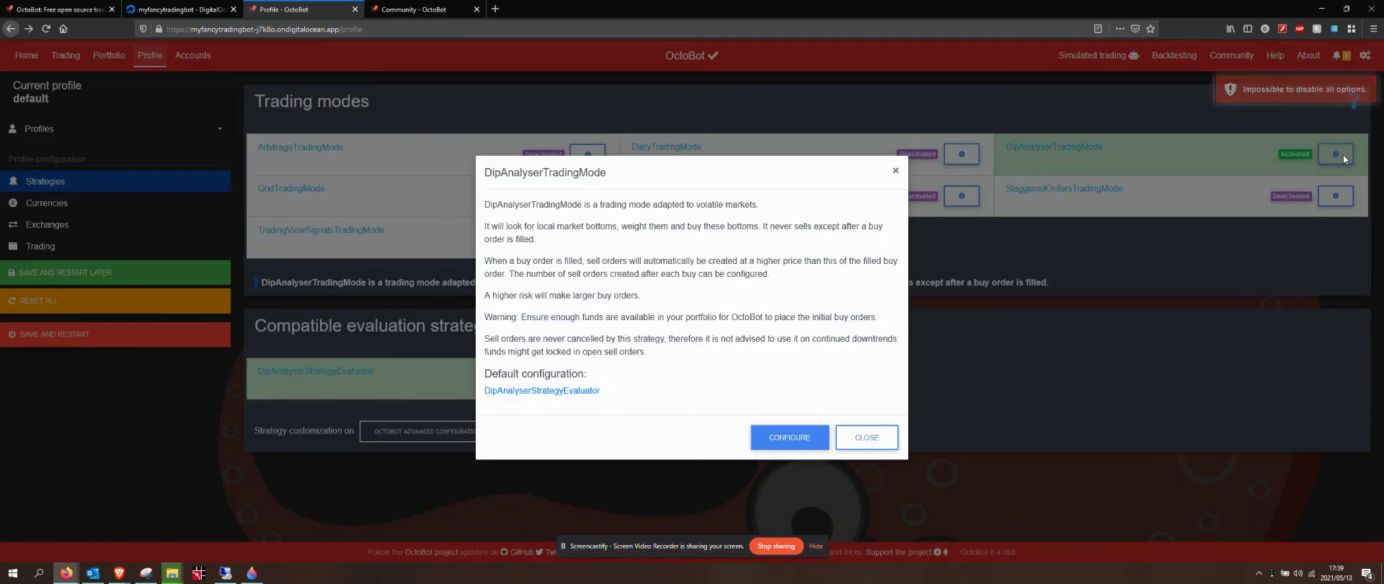
pyautogui.click(552, 393)
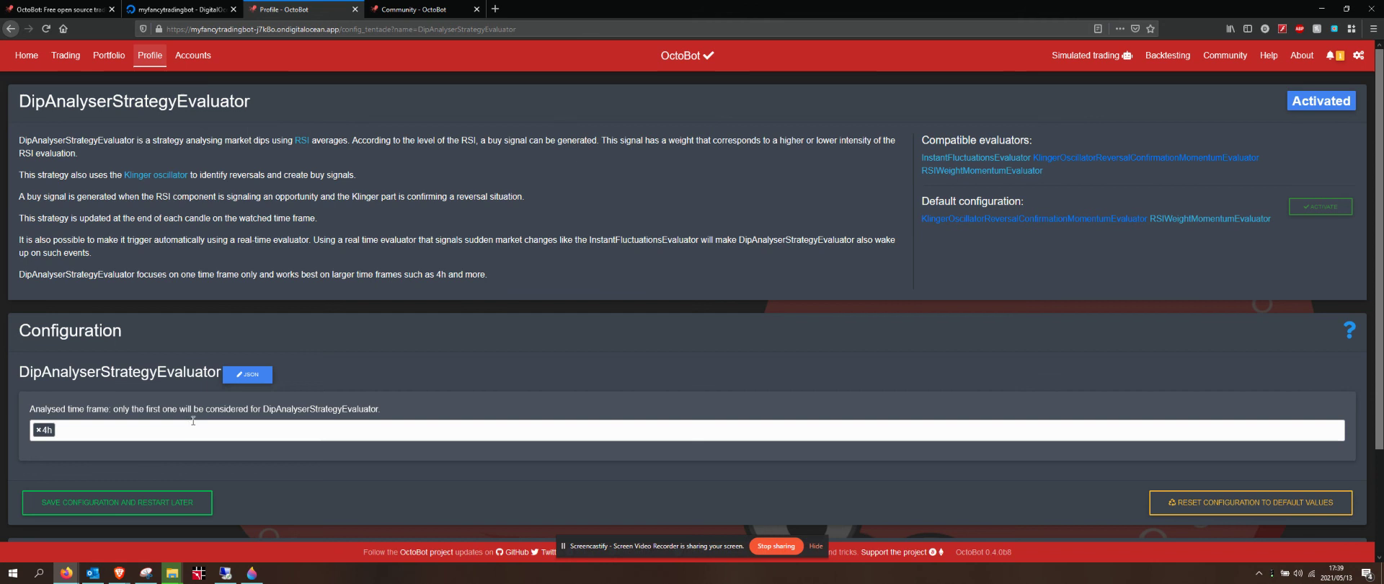
pyautogui.scroll(-1, 51, 432)
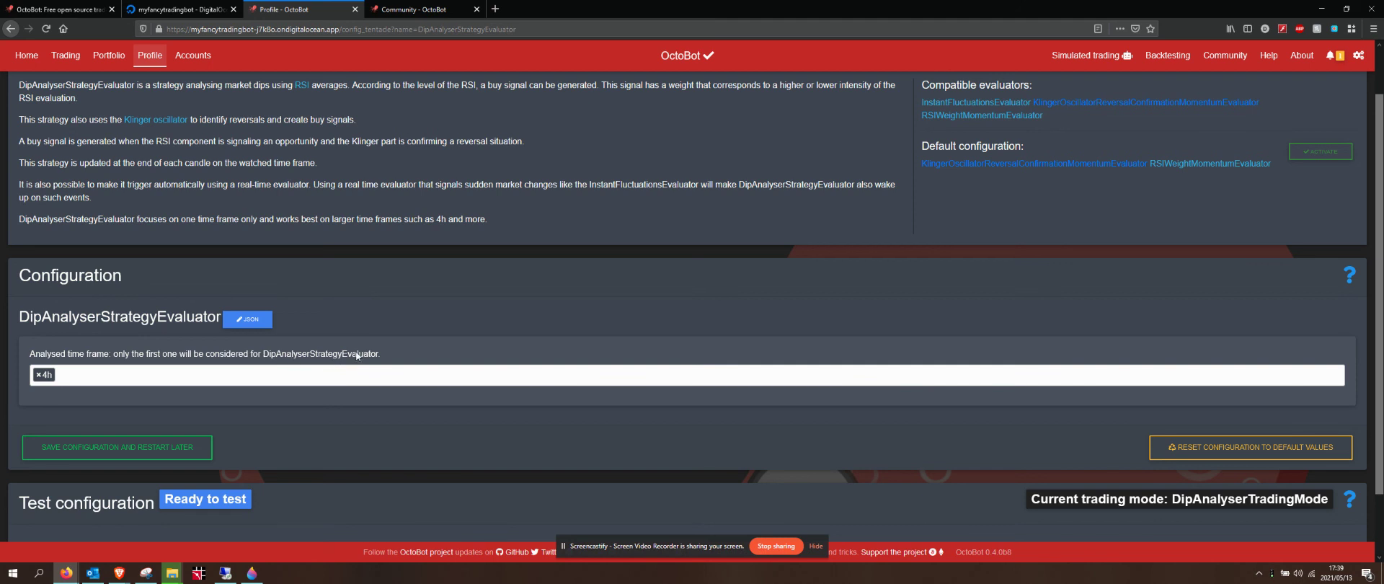
# Step: Set the strategy's analysed time frame to 15m only, removing 4h, and save the configuration for a later restart
pyautogui.click(68, 374)
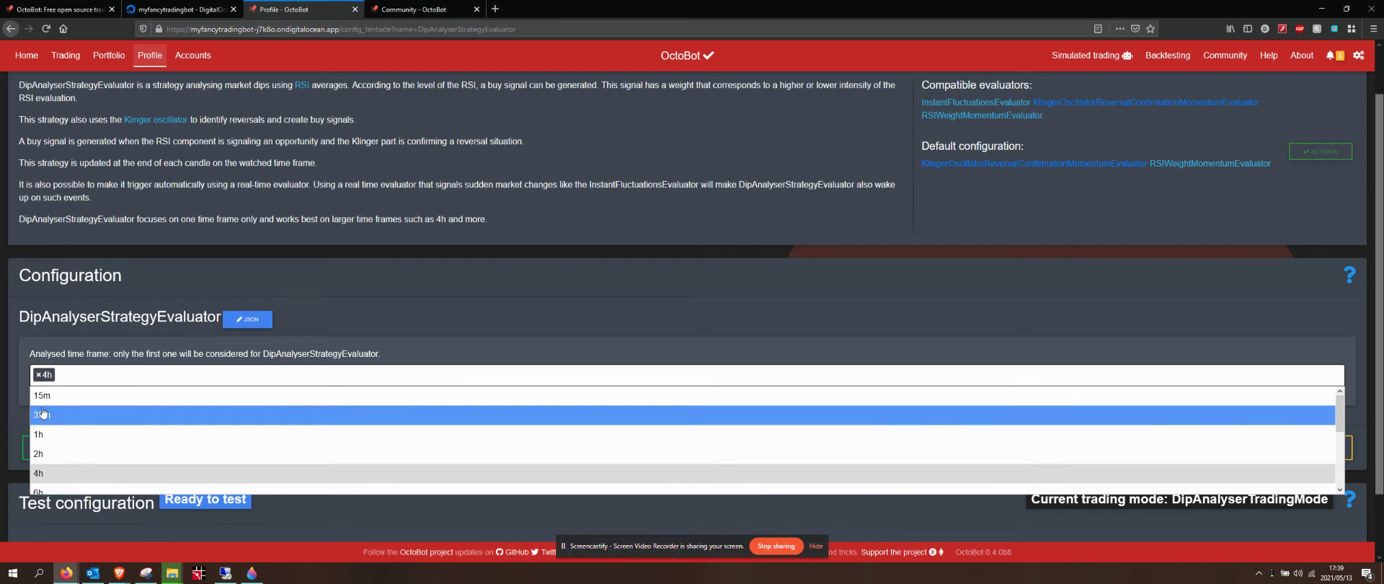
pyautogui.click(48, 401)
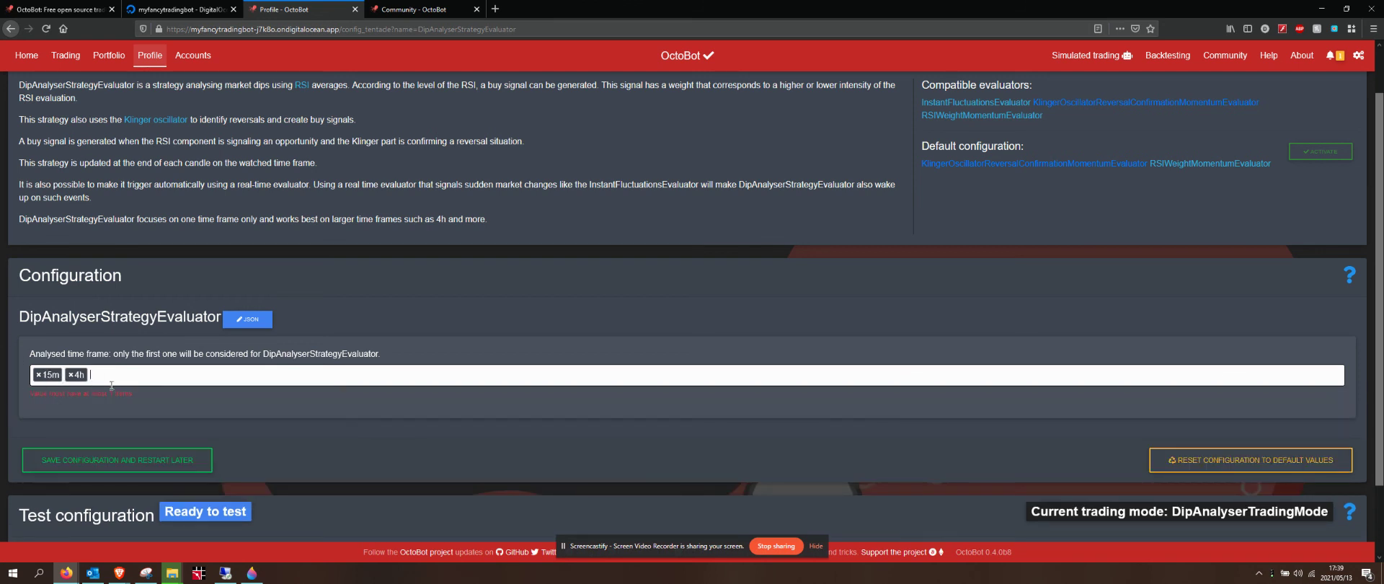
pyautogui.click(151, 380)
pyautogui.press('BackSpace')
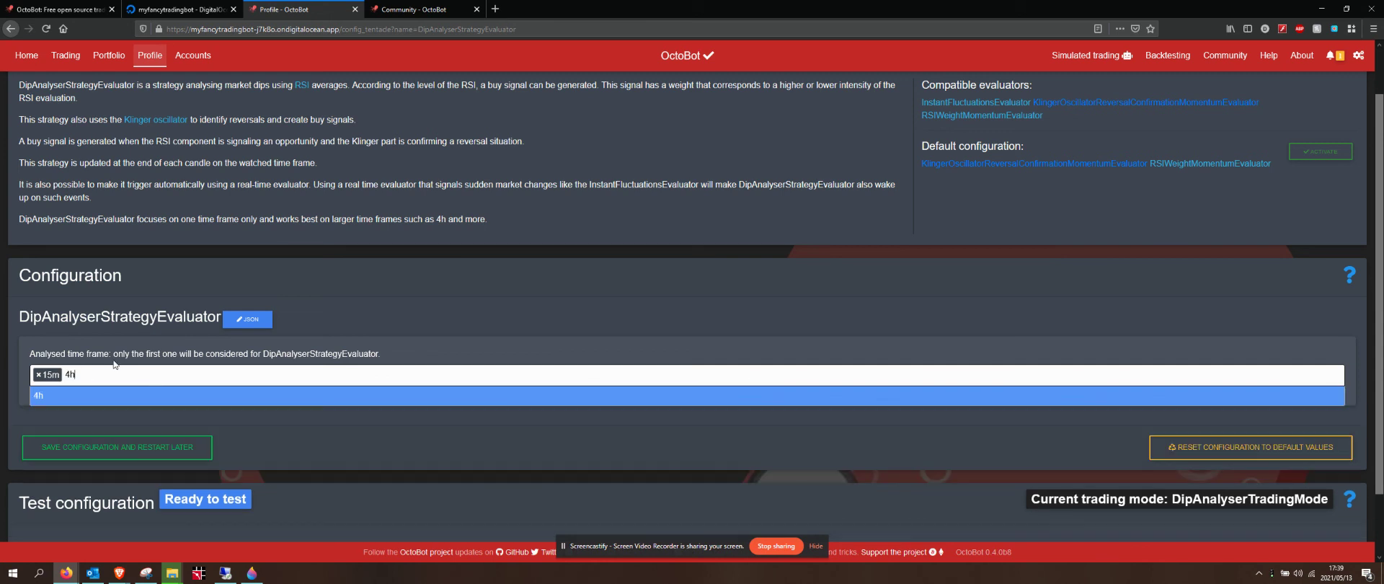
pyautogui.press('BackSpace')
pyautogui.press('BackSpace')
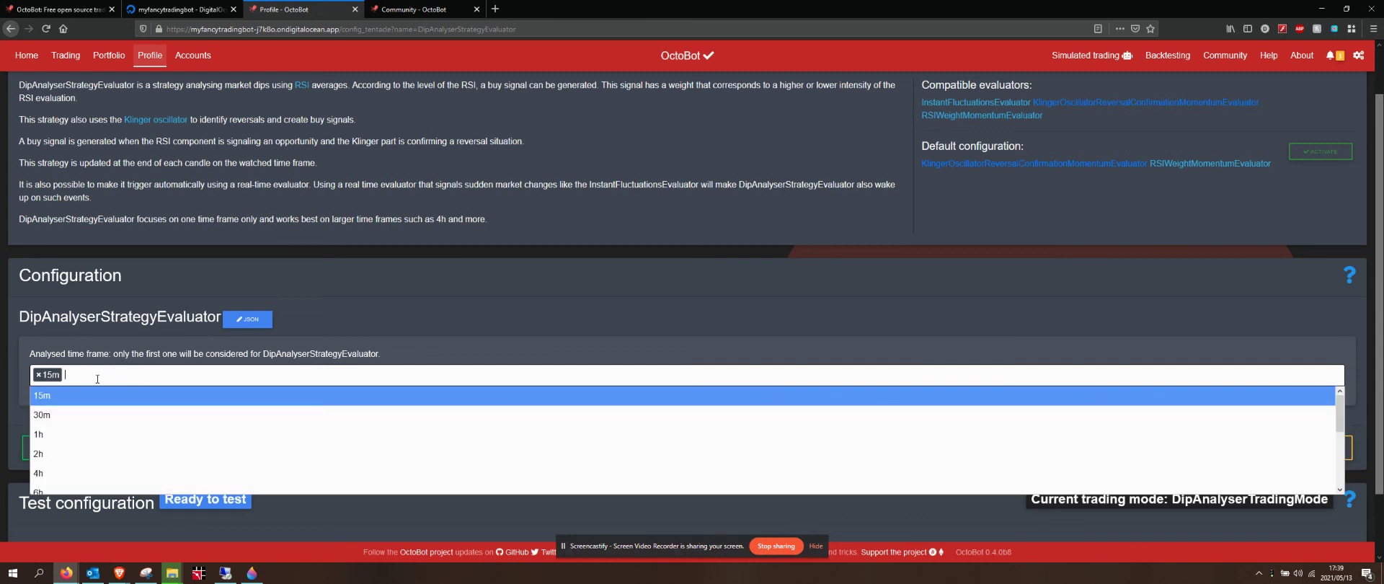
pyautogui.click(367, 301)
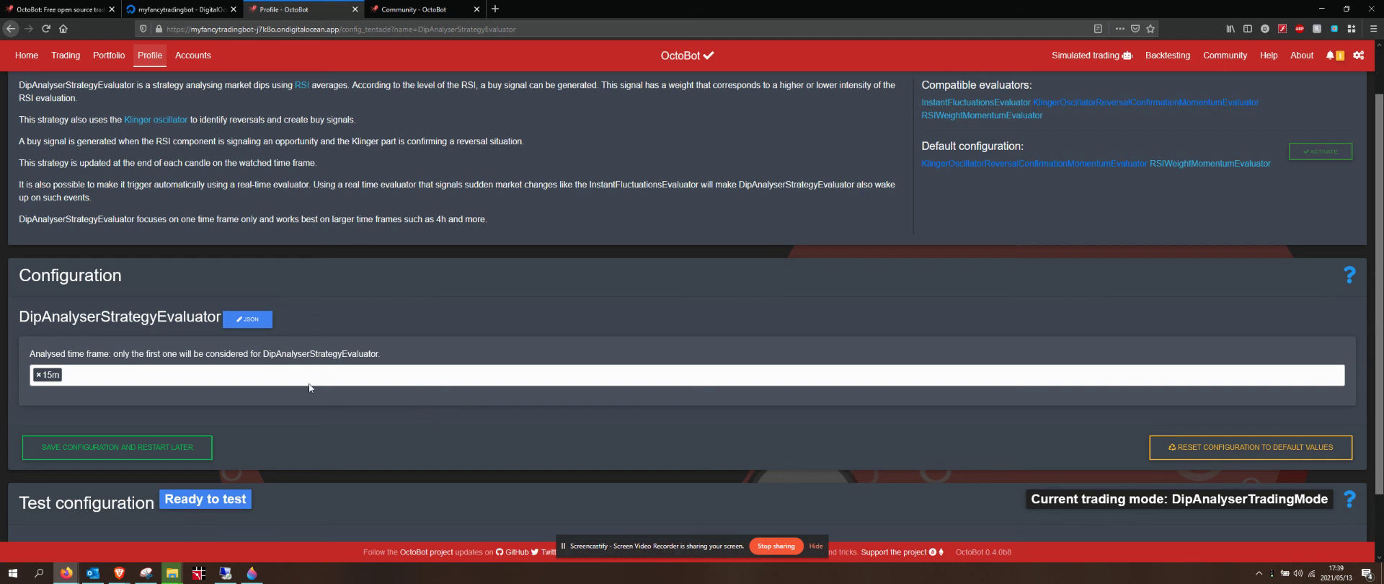
pyautogui.click(165, 451)
pyautogui.scroll(-2, 833, 295)
pyautogui.scroll(3, 957, 389)
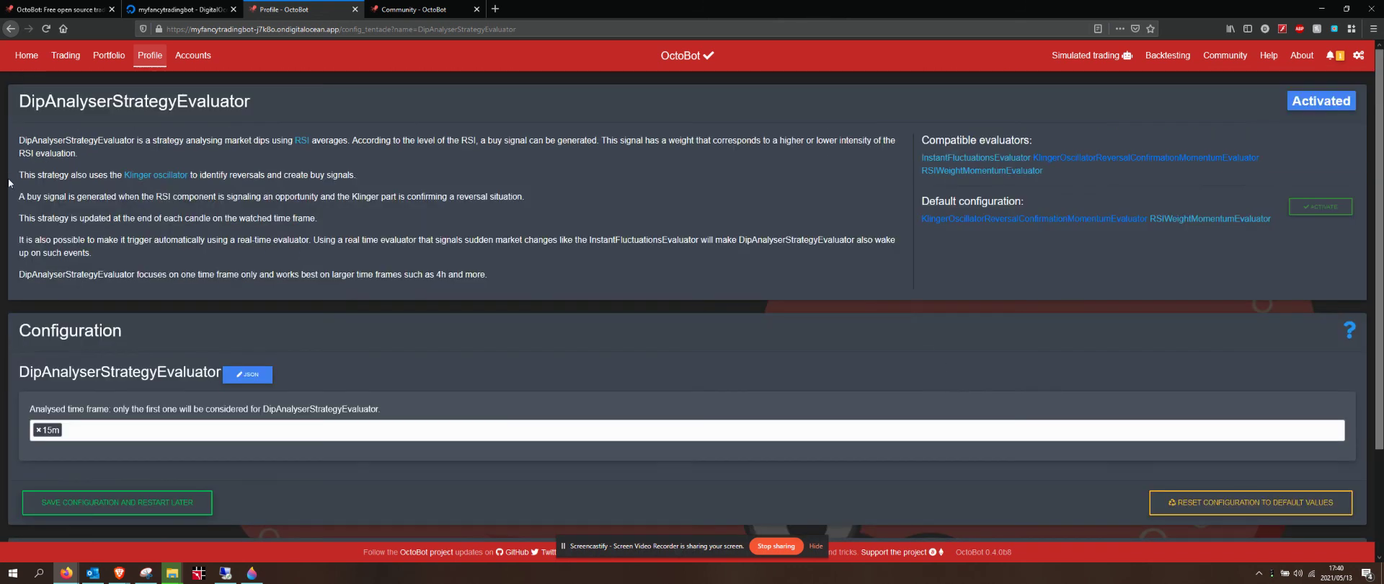
# Step: Review the asset distribution and holdings in the portfolio
pyautogui.click(112, 60)
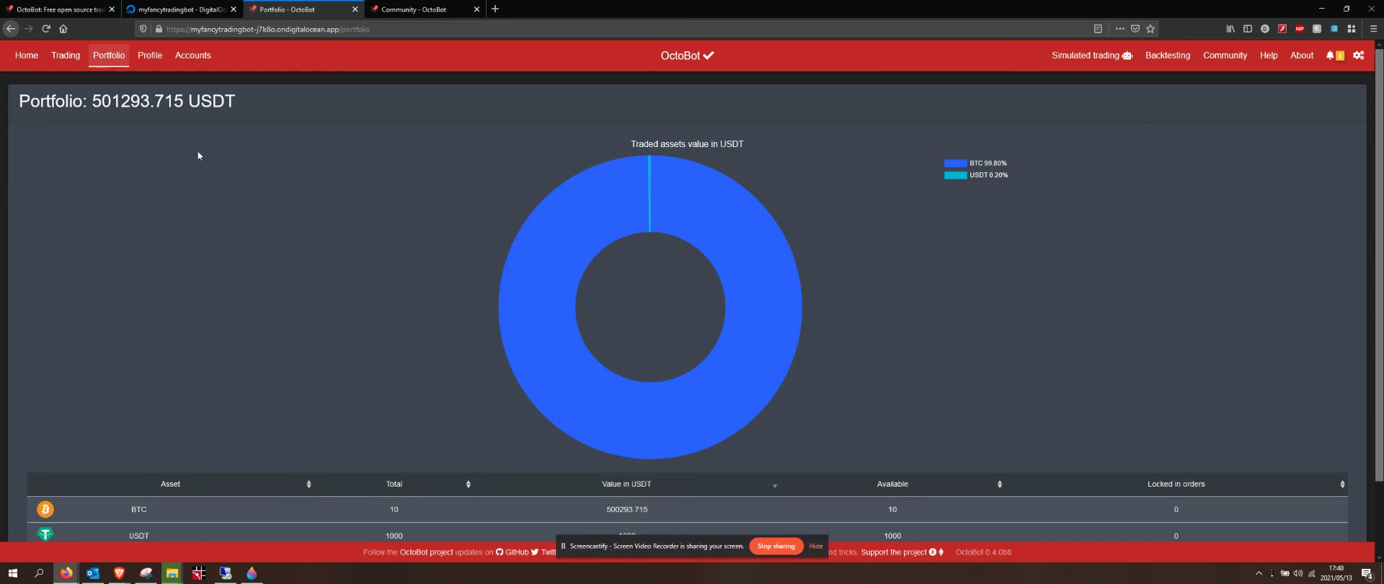
pyautogui.scroll(-1, 887, 505)
pyautogui.scroll(1, 927, 401)
# Step: Review the cryptocurrencies and trading pairs configured in the default profile
pyautogui.click(162, 61)
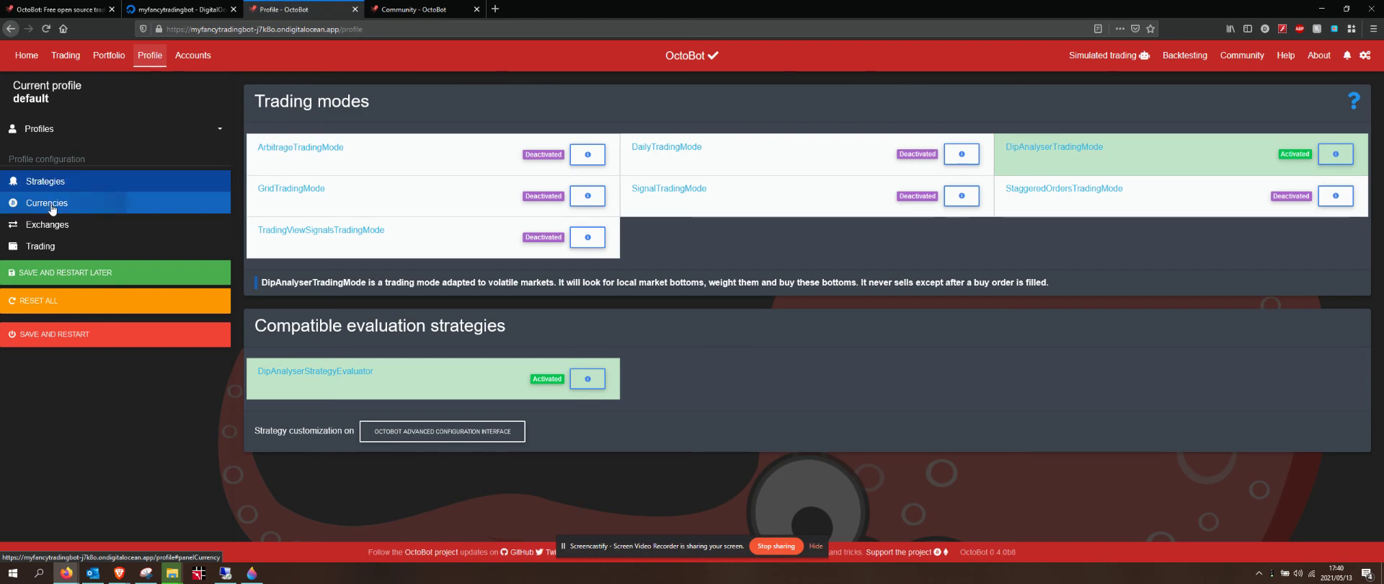
pyautogui.click(52, 208)
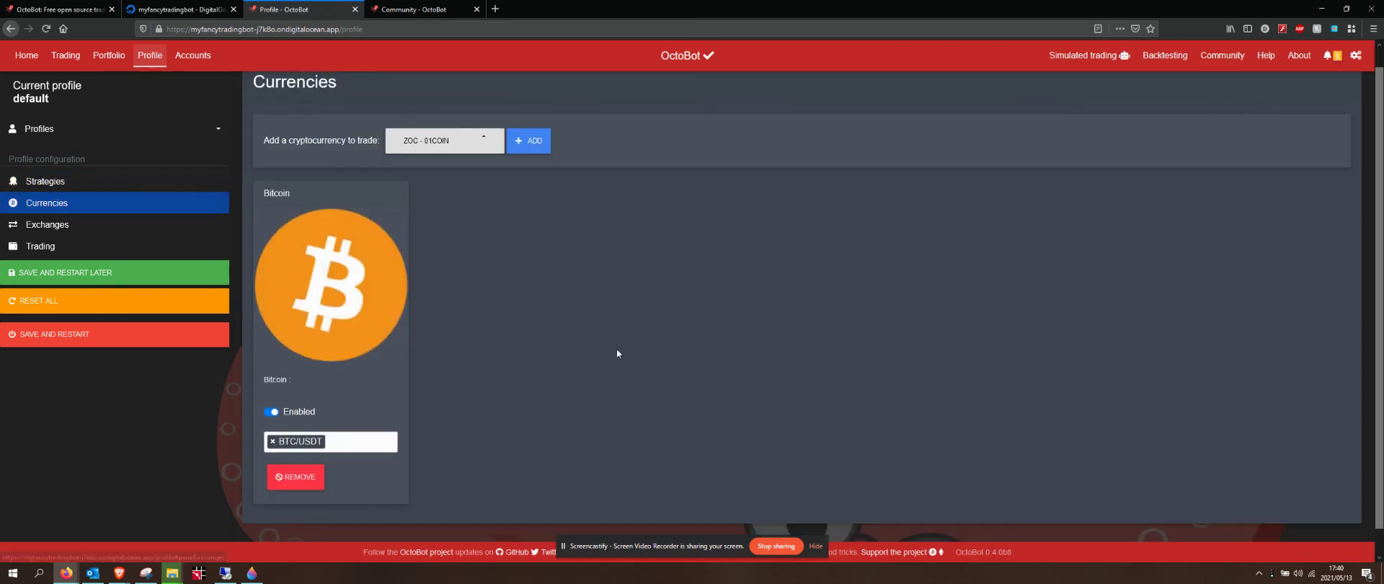
pyautogui.scroll(-1, 617, 353)
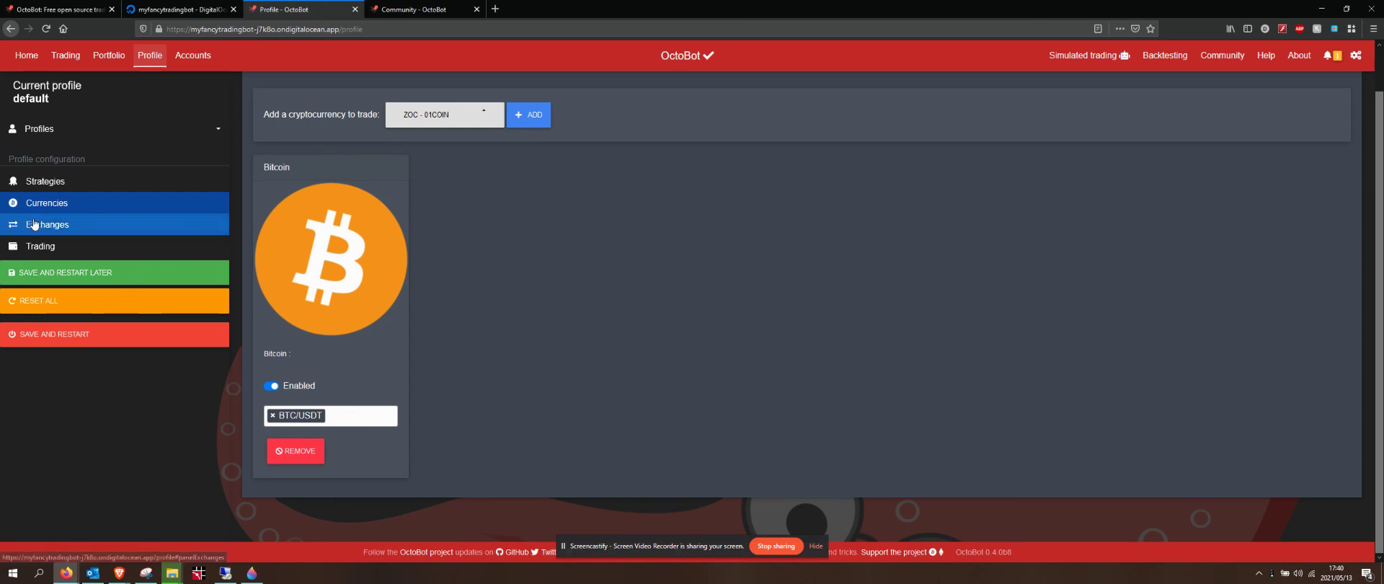
# Step: Clear the BTC amount of the trader simulator's starting portfolio in the profile's trading settings
pyautogui.click(43, 246)
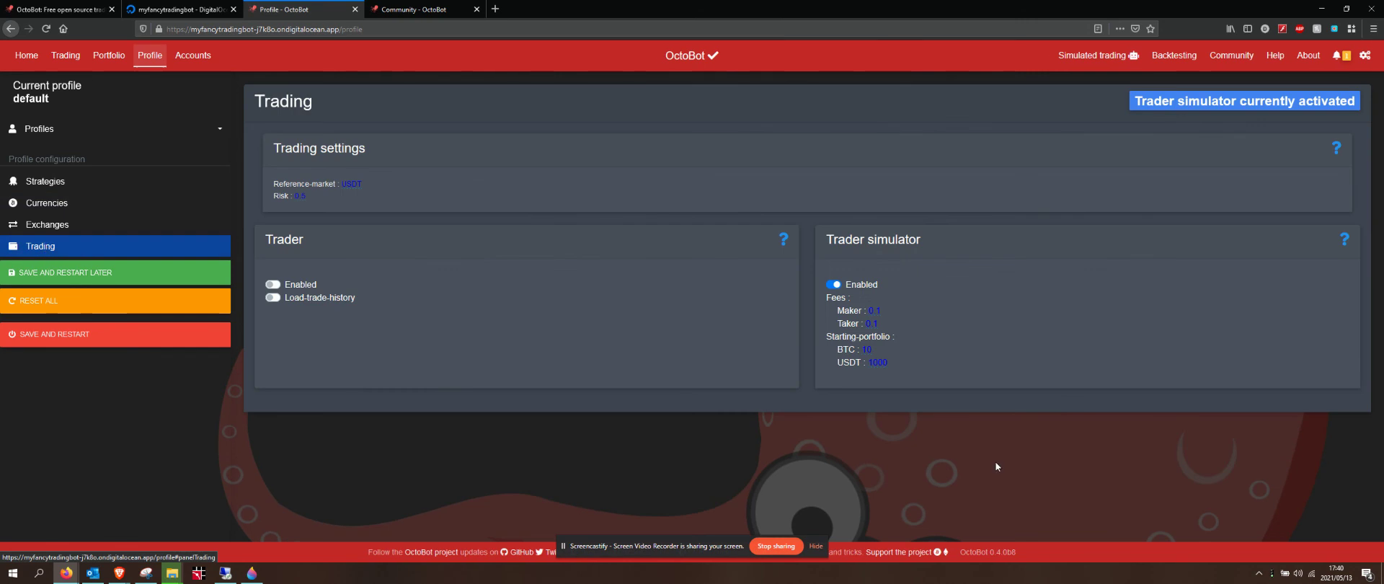
pyautogui.click(868, 350)
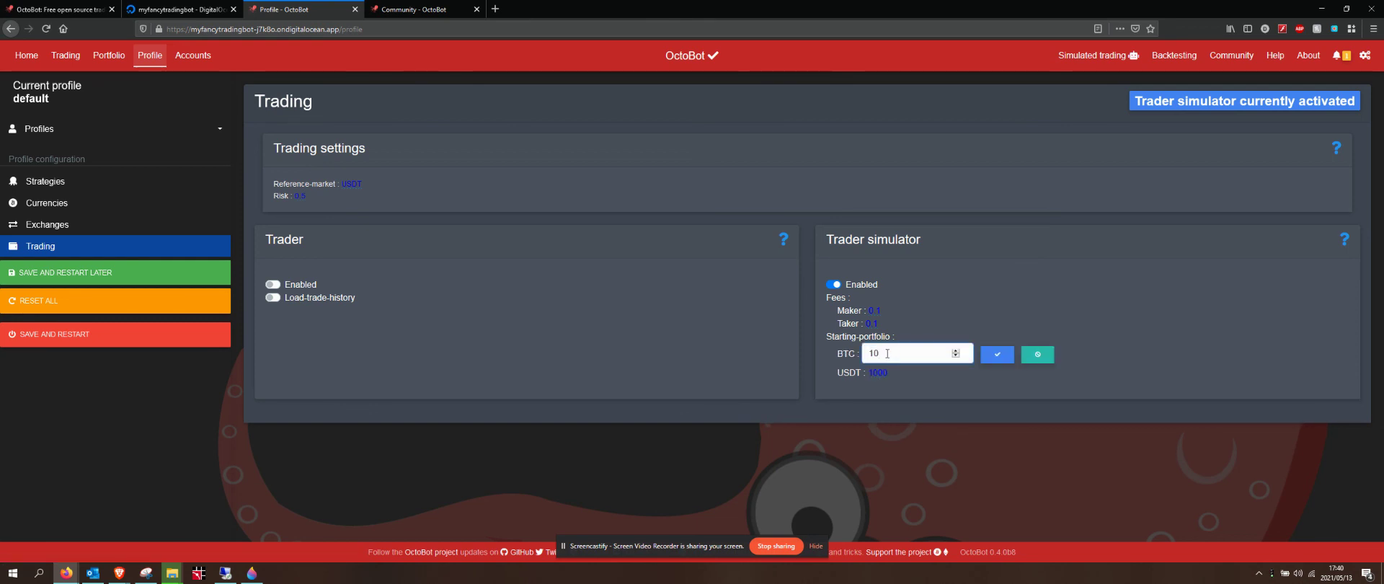
pyautogui.press('BackSpace')
pyautogui.press('BackSpace')
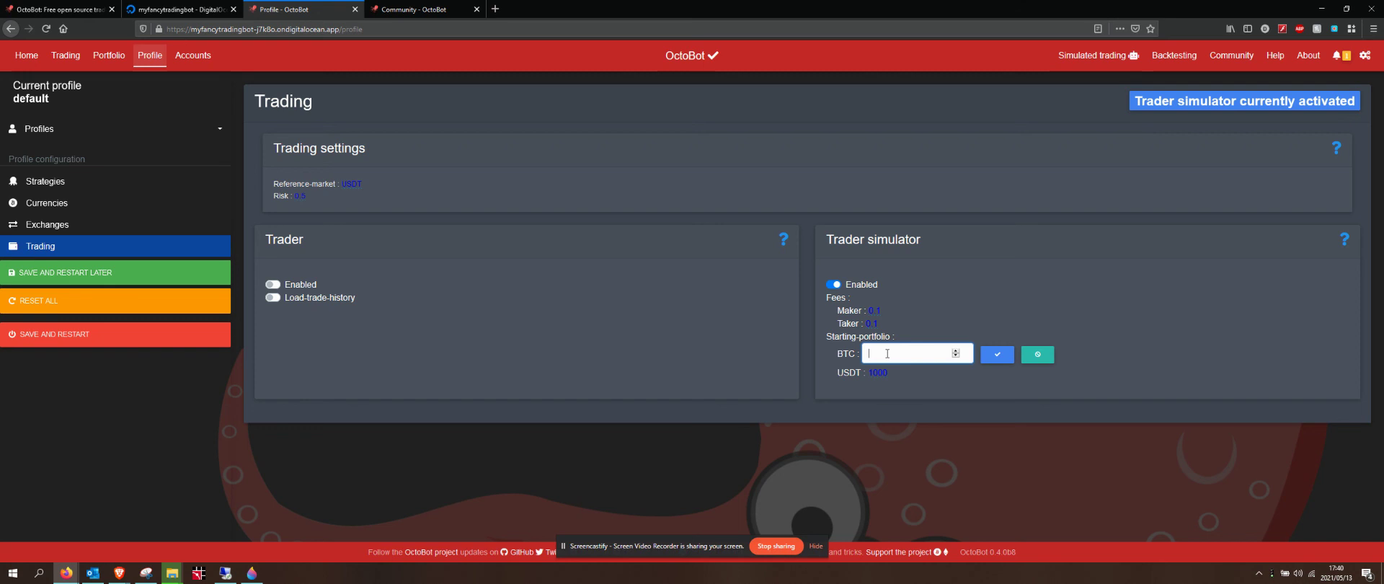